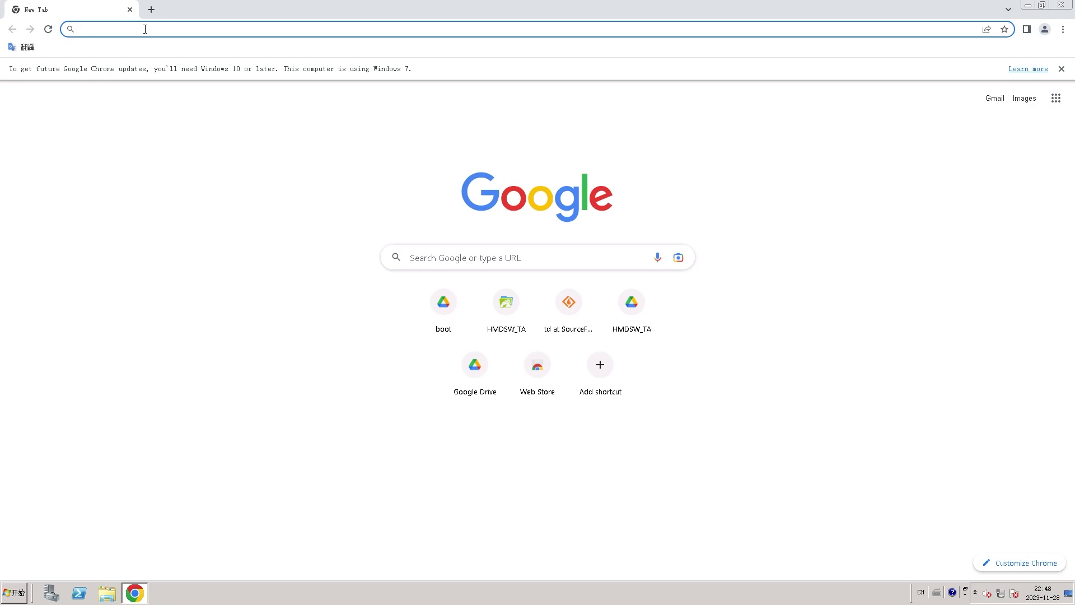
Paste the copied Drive link into Chrome's address bar to load the Nokia 5.3 Android 13 folder
right_click(145, 30)
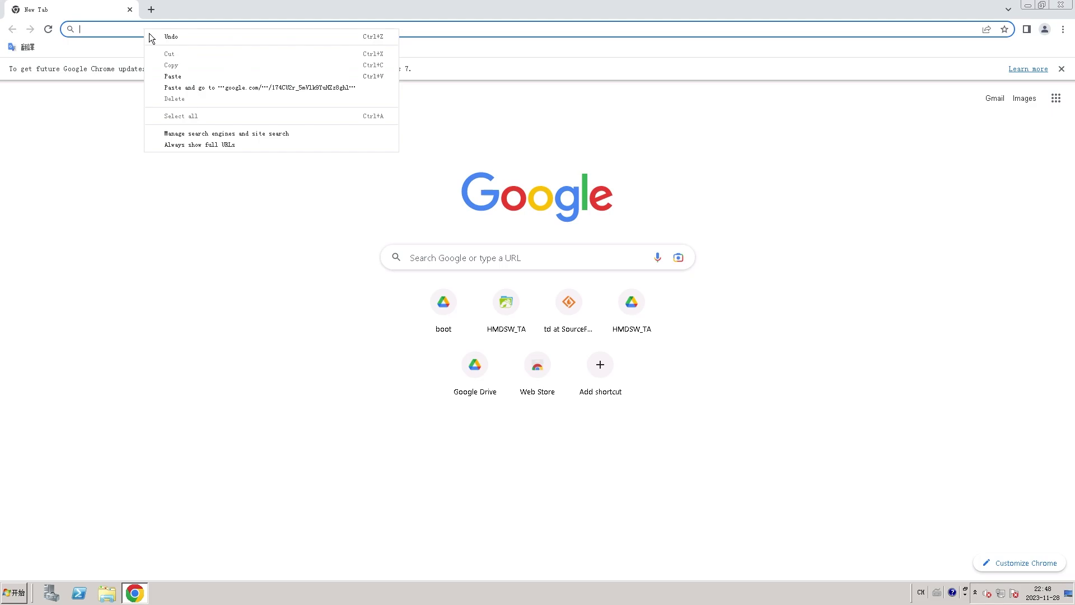
left_click(185, 87)
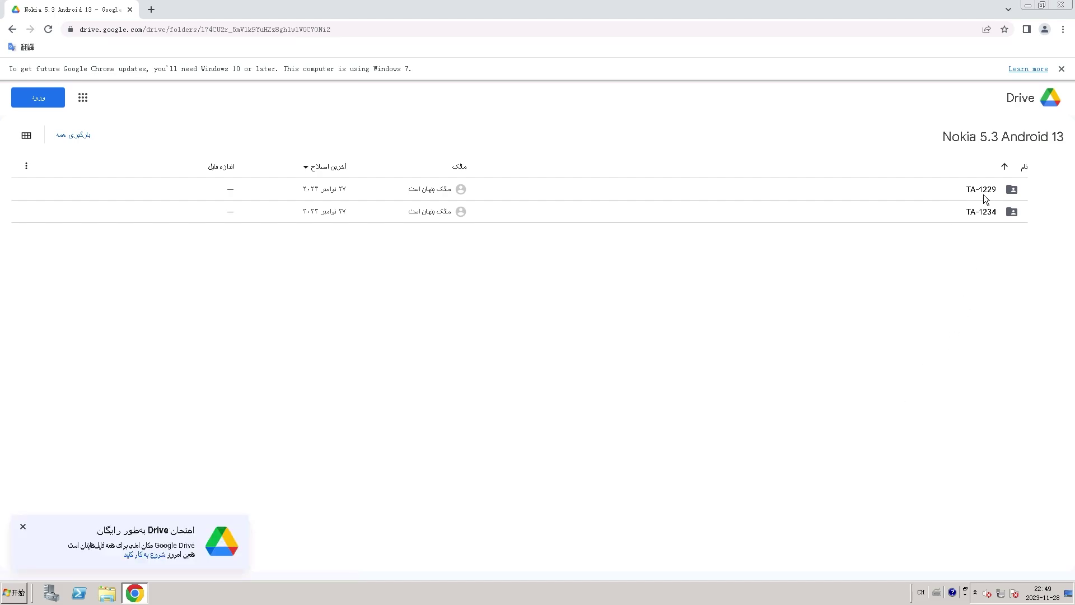
Open the TA-1229 folder and its LineageOS 20.0 rar file to start downloading it
double_click(953, 197)
double_click(971, 192)
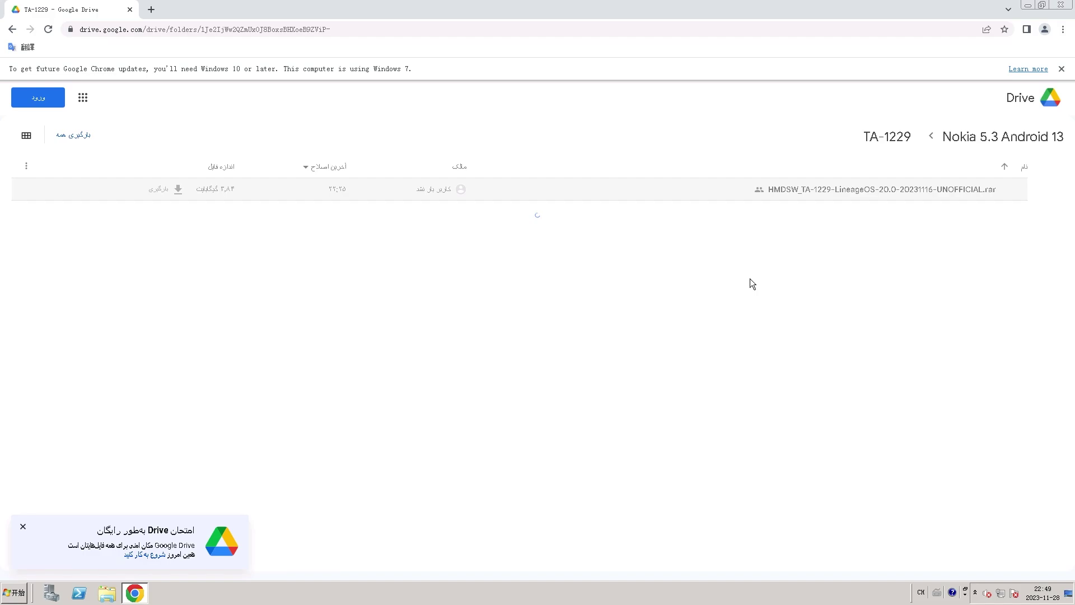
double_click(916, 191)
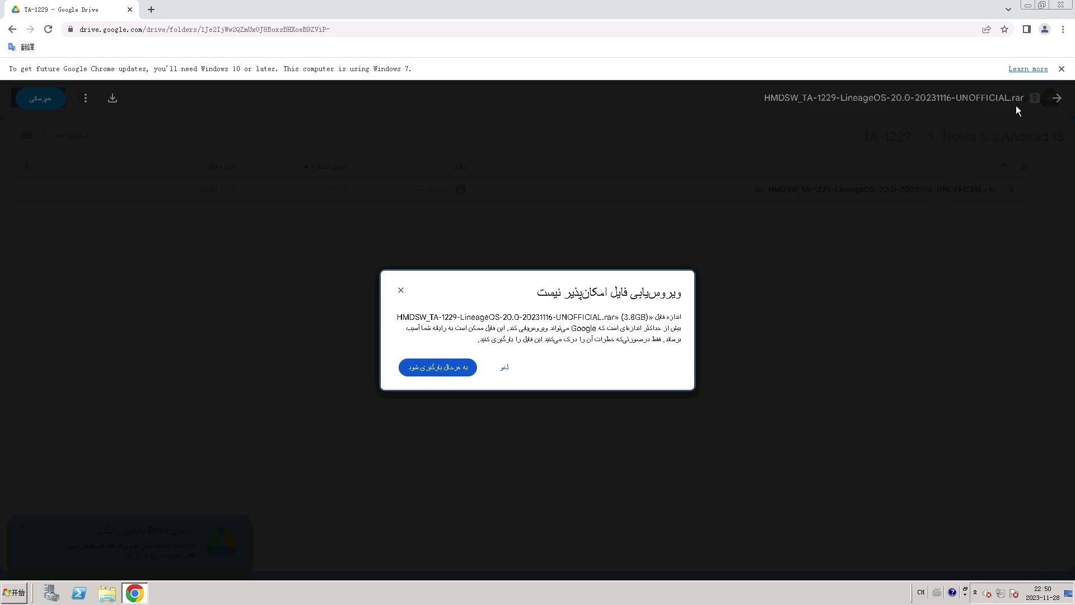
Close Chrome, extract the LineageOS RAR into its own folder, and open nokia 5.3
left_click(1065, 7)
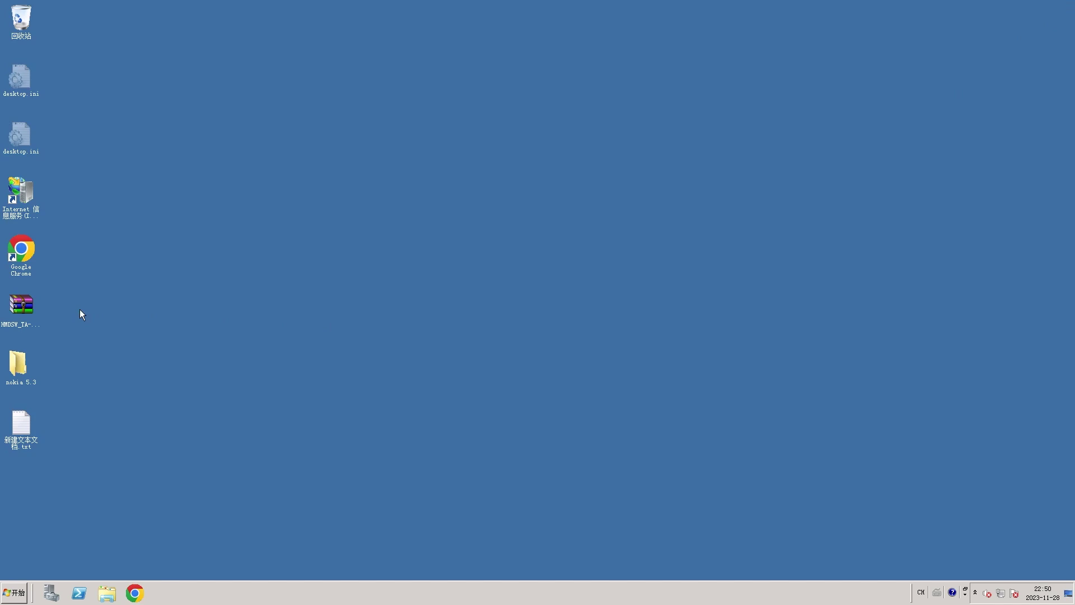
right_click(19, 312)
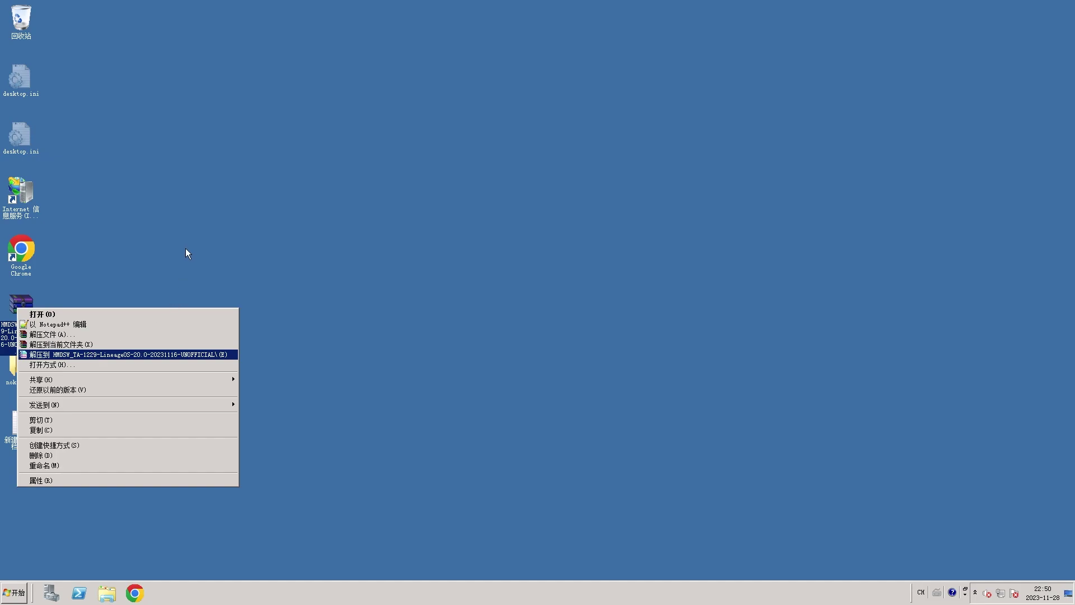
key("Return")
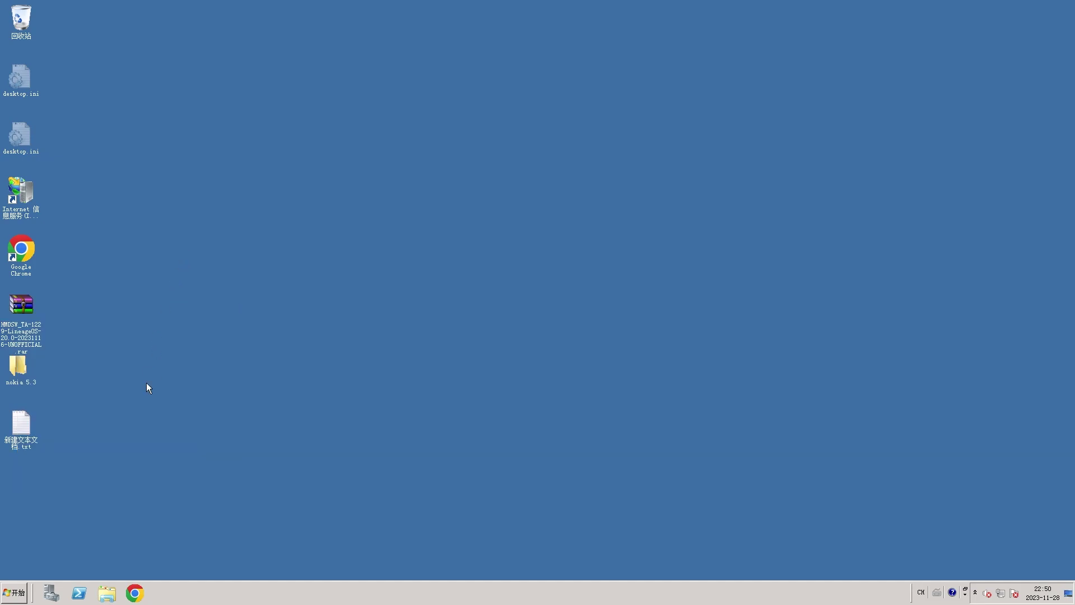
double_click(21, 371)
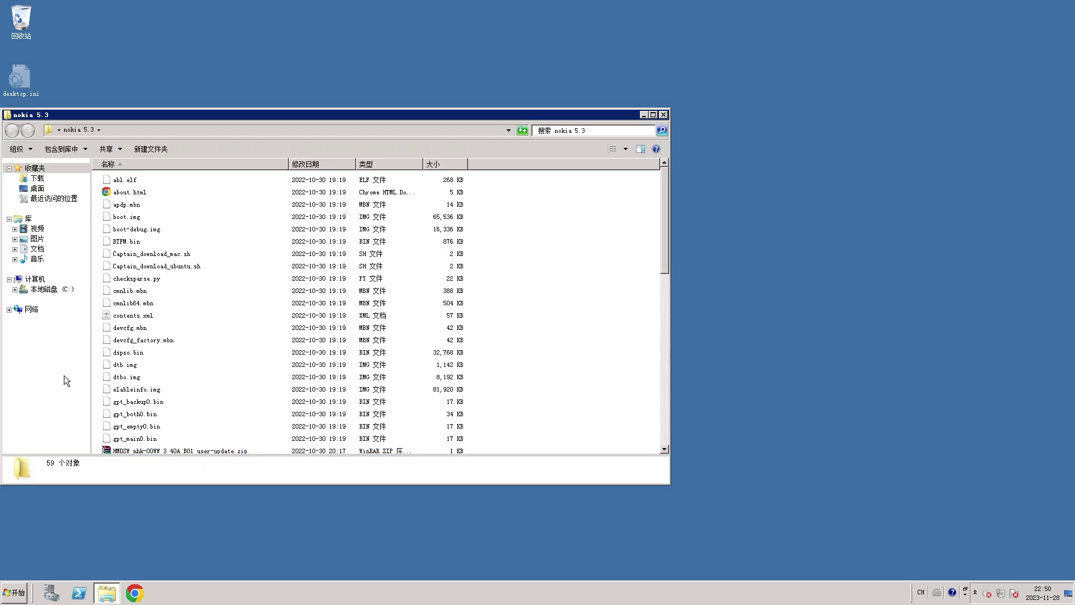
Maximize the nokia 5.3 Explorer window to review its firmware files
left_click(653, 115)
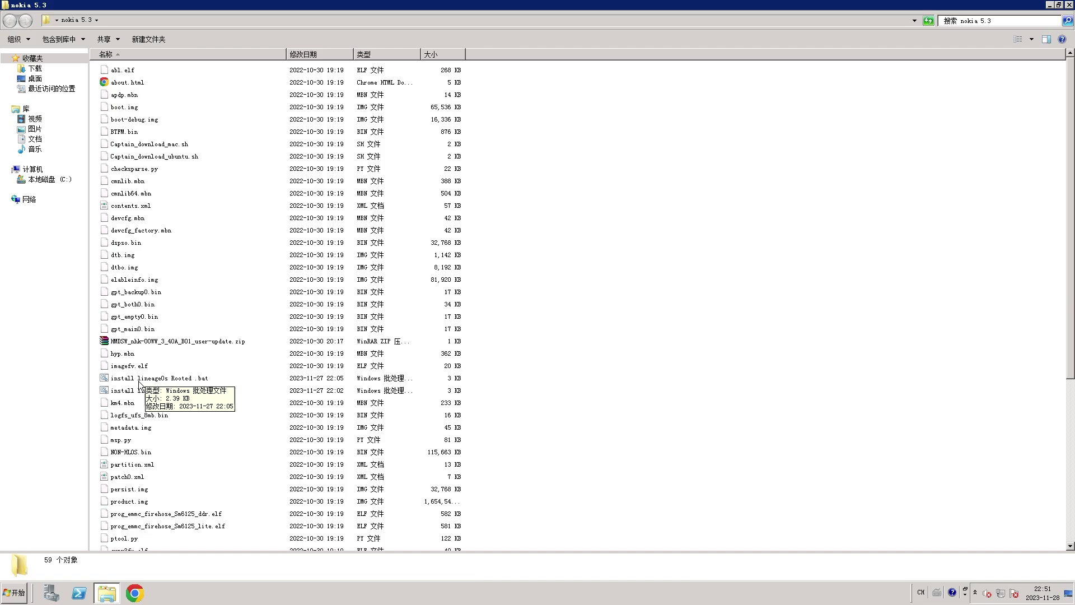
Minimize Explorer, check the LineageOS RAR's details on the desktop, and reopen nokia 5.3
left_click(1051, 6)
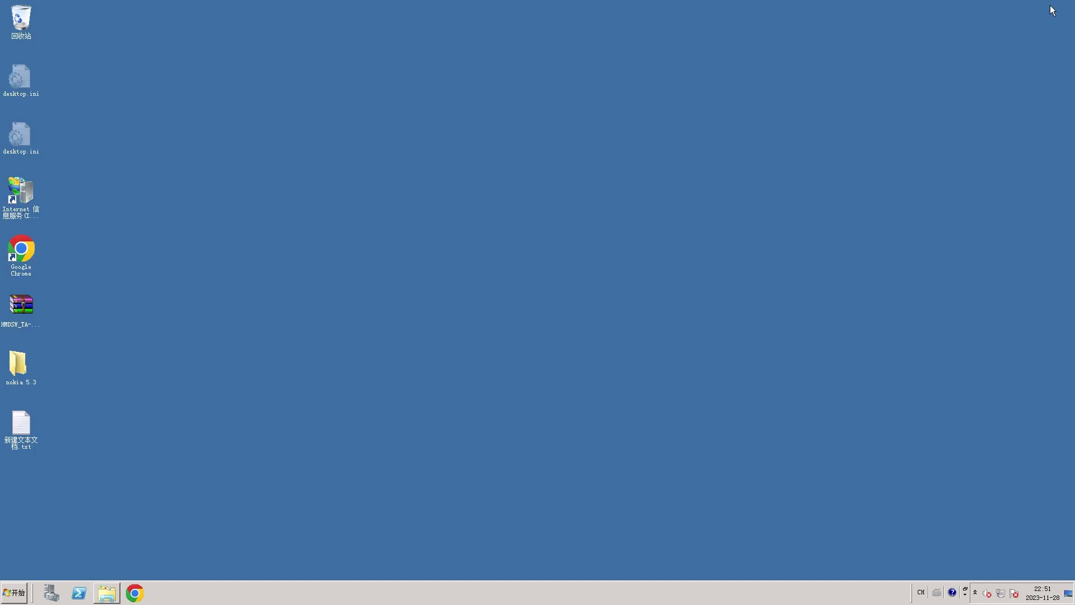
left_click(23, 310)
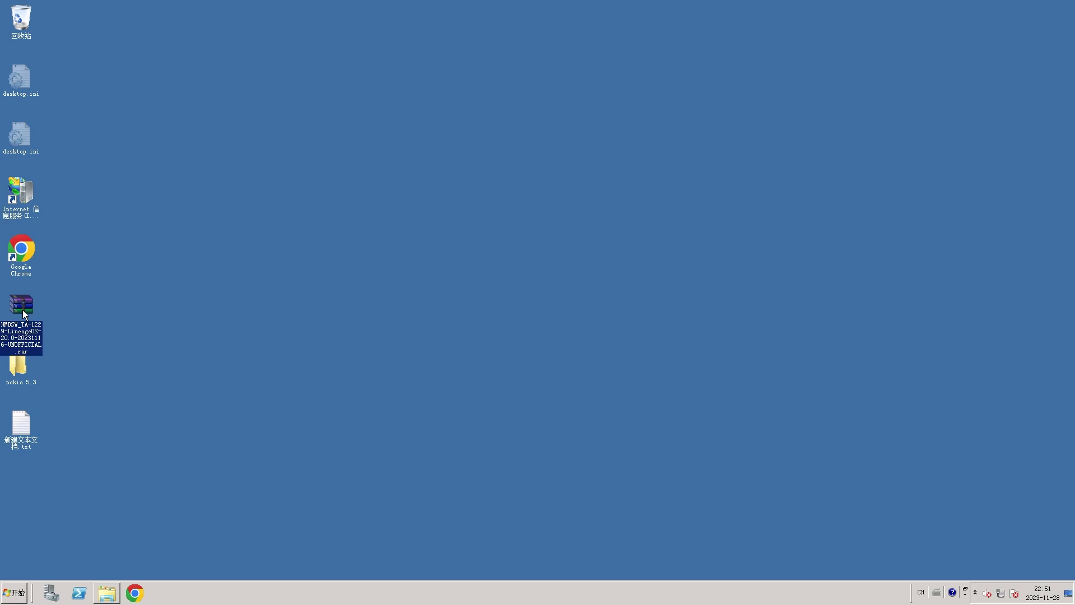
double_click(27, 344)
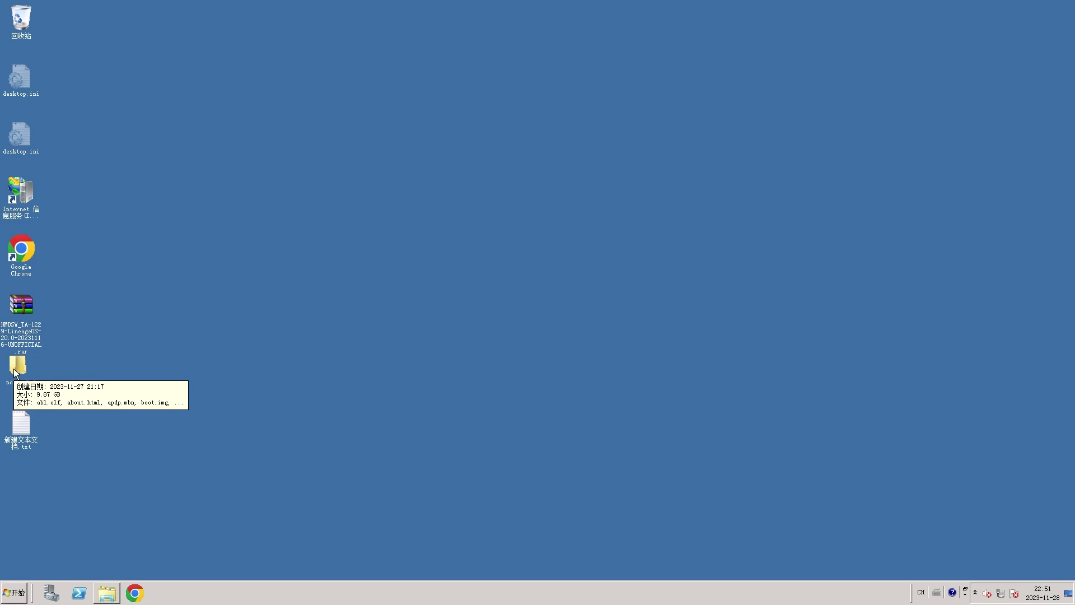
double_click(16, 369)
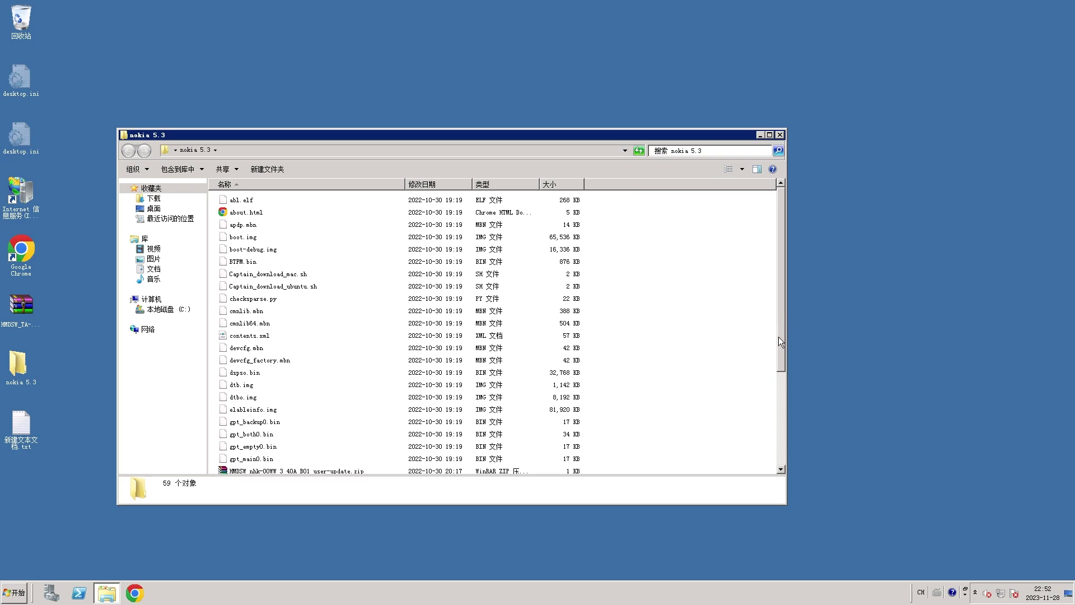
left_click_drag(778, 337, 779, 365)
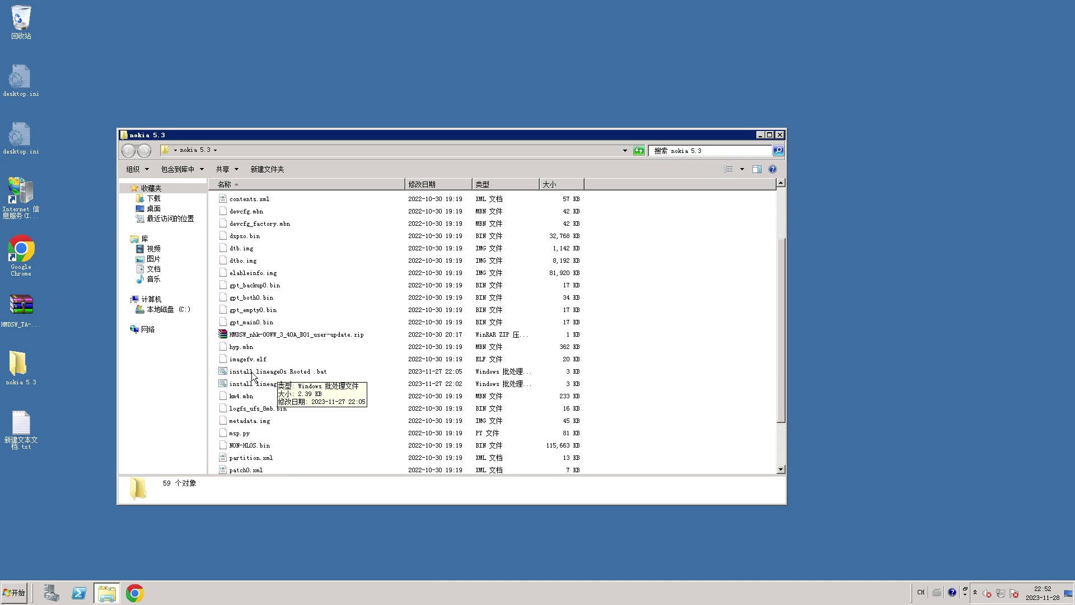
Select the install lineageOs Rooted .bat script in the nokia 5.3 folder
left_click(271, 373)
Run install lineageOs Rooted .bat and install lineageOs.bat past security warnings, then close the folder
double_click(271, 373)
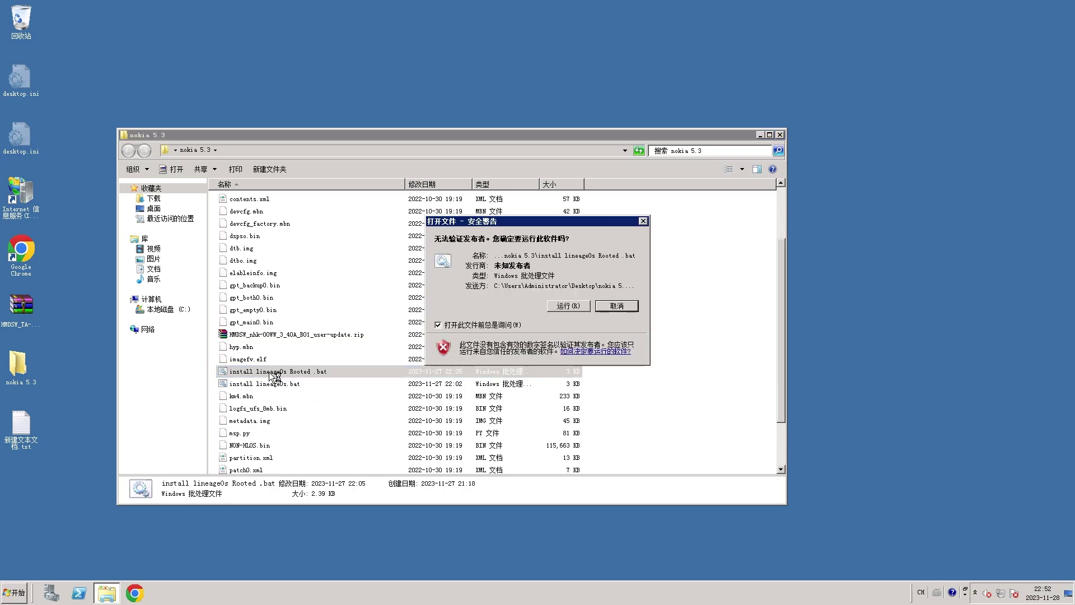
left_click(569, 307)
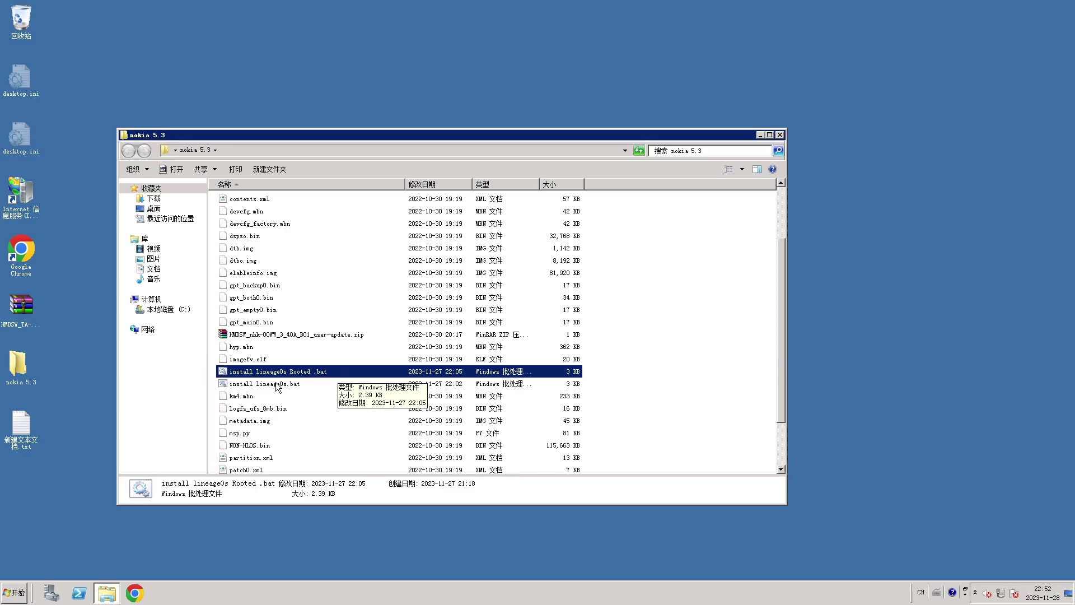
scroll(279, 389, "down", 1)
scroll(278, 388, "down", 4)
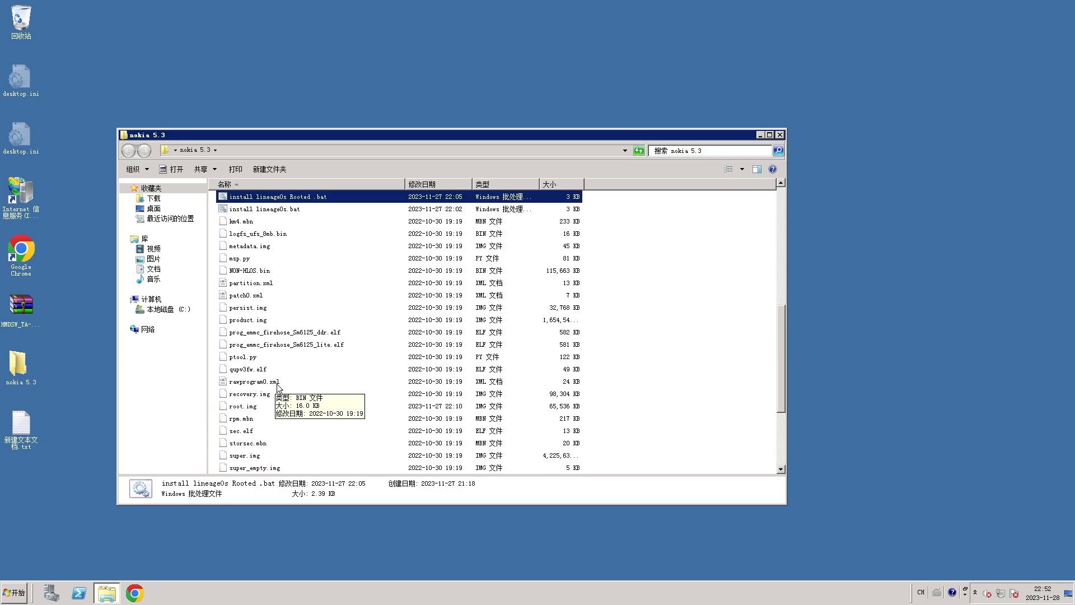
scroll(286, 406, "down", 4)
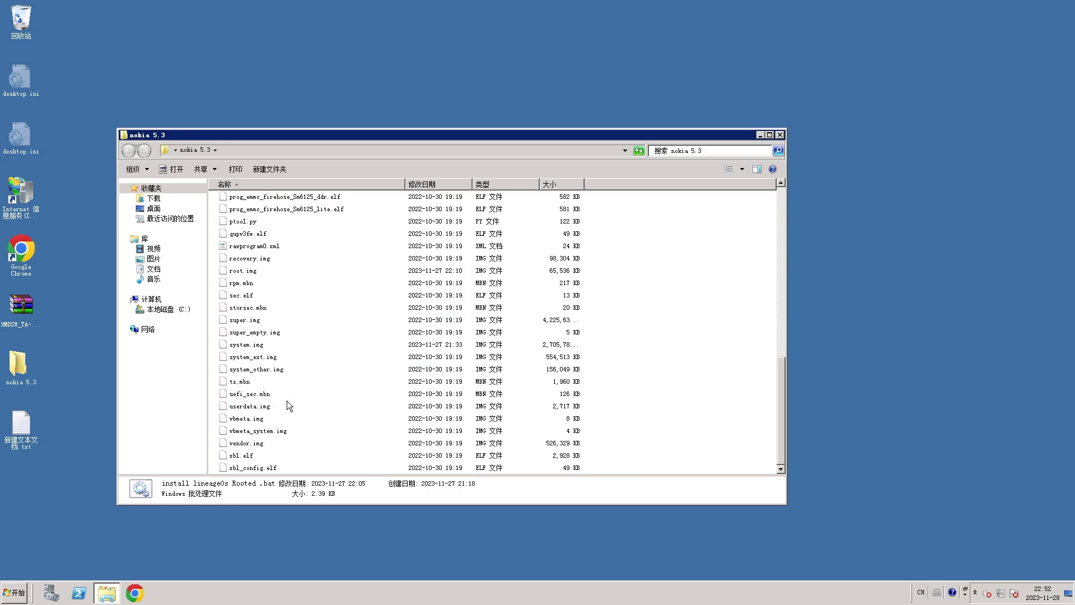
scroll(287, 405, "up", 1)
scroll(287, 404, "up", 3)
scroll(287, 403, "up", 2)
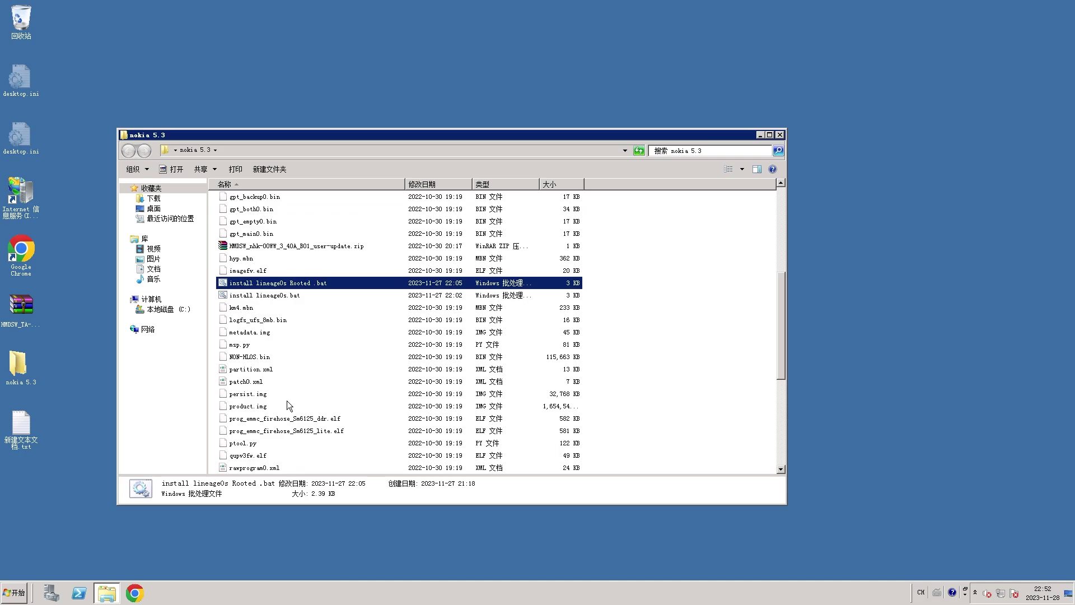
scroll(286, 406, "up", 2)
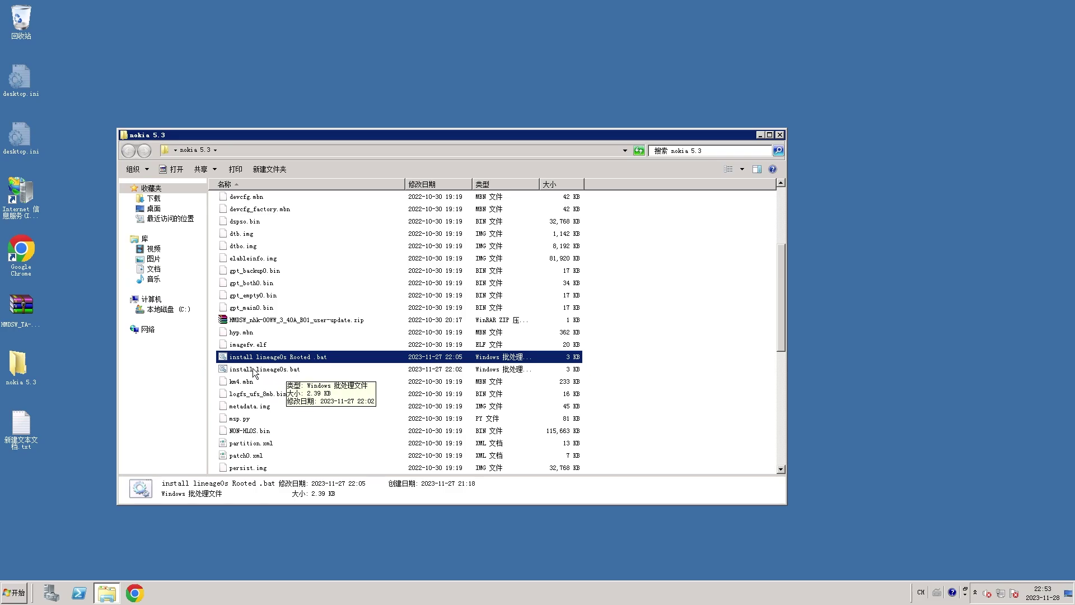
mouse_move(265, 295)
double_click(271, 372)
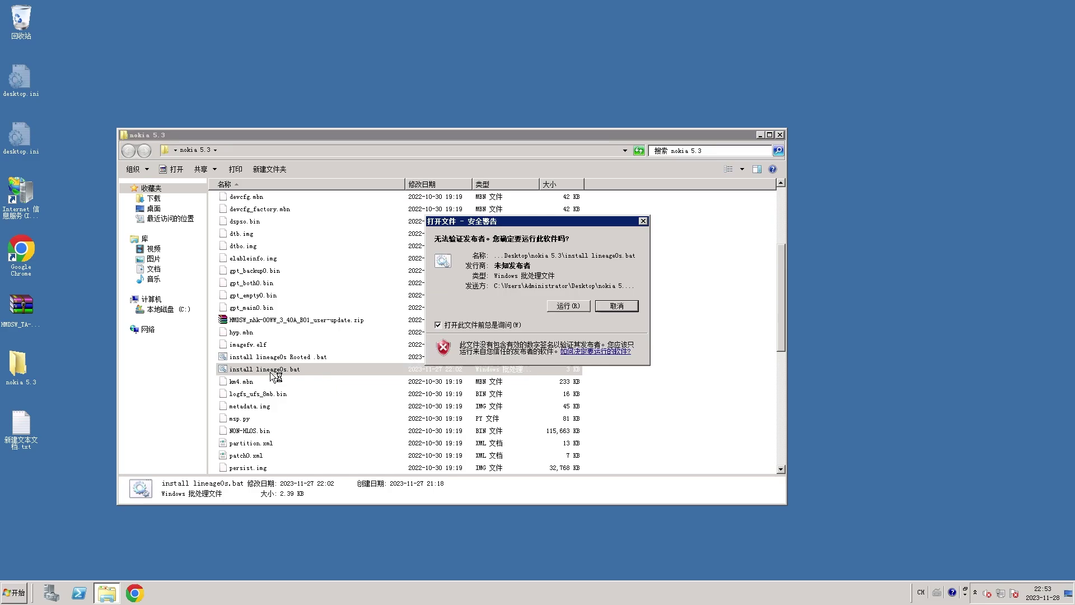
left_click(573, 307)
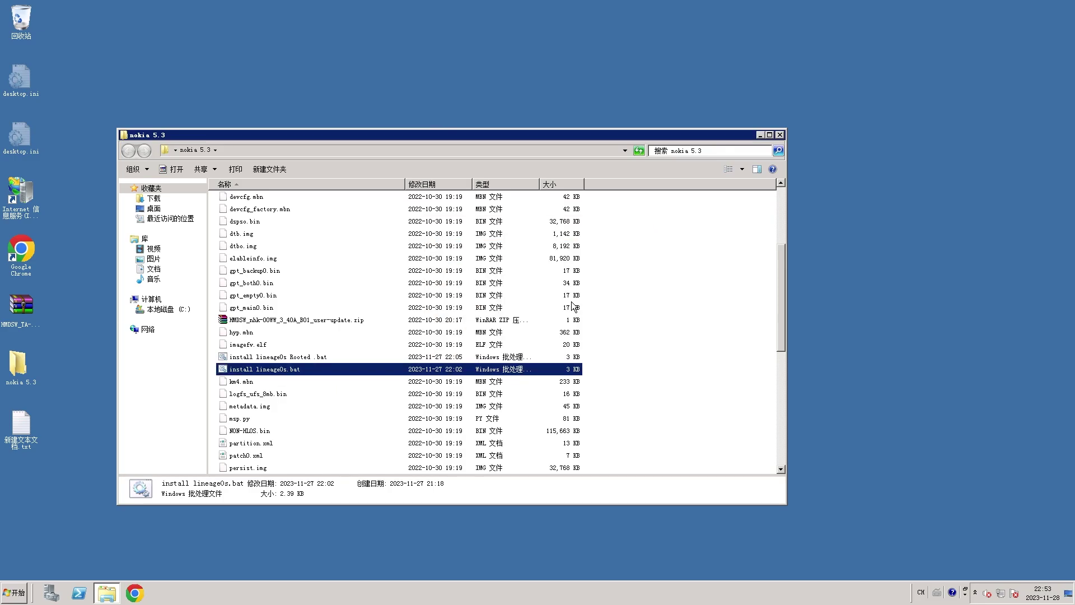
left_click(781, 133)
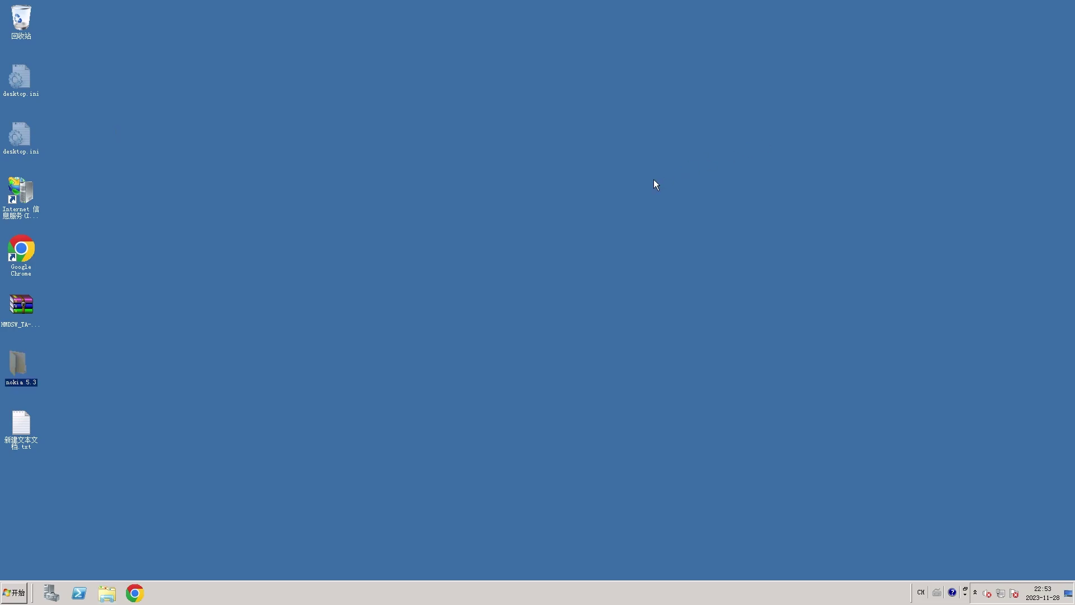